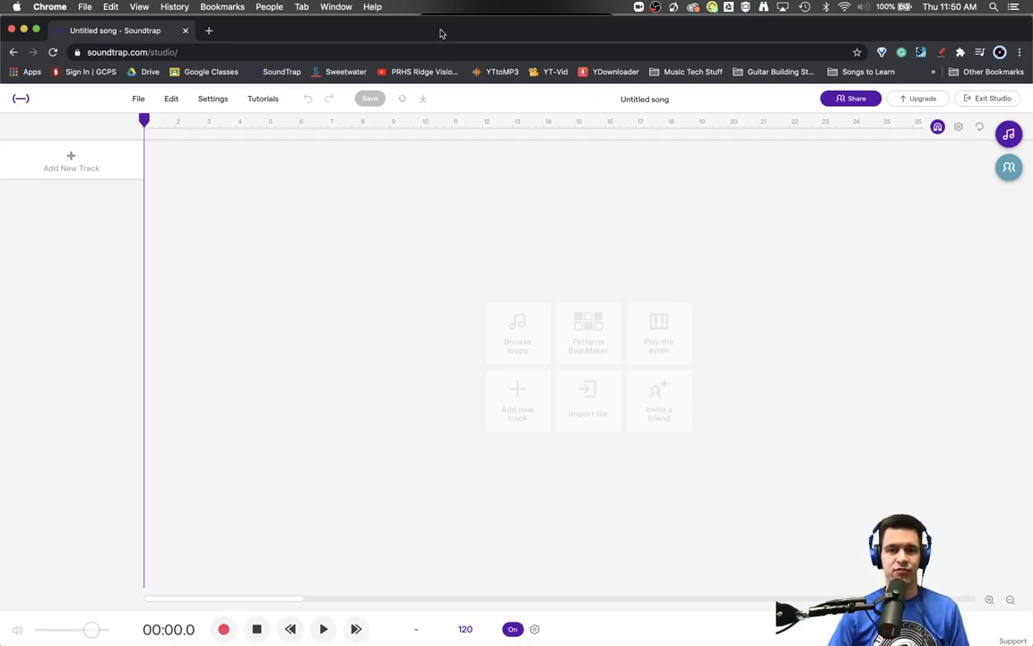
Add a Flutter Wave lead synthesizer track and play a short Z-X-C melody on it
left_click(80, 167)
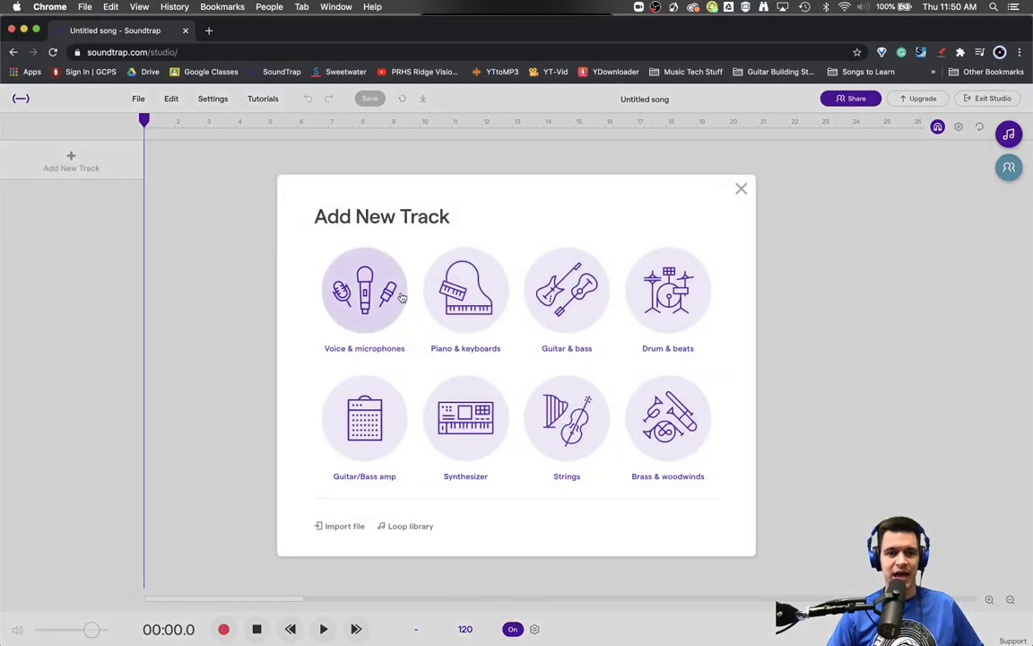
left_click(494, 428)
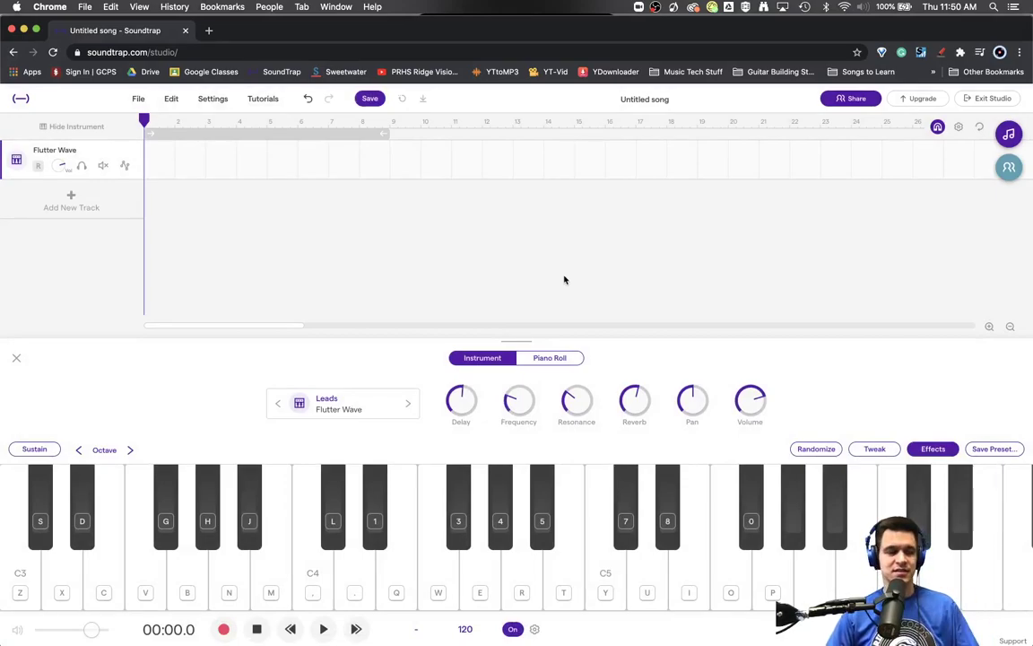
key("z")
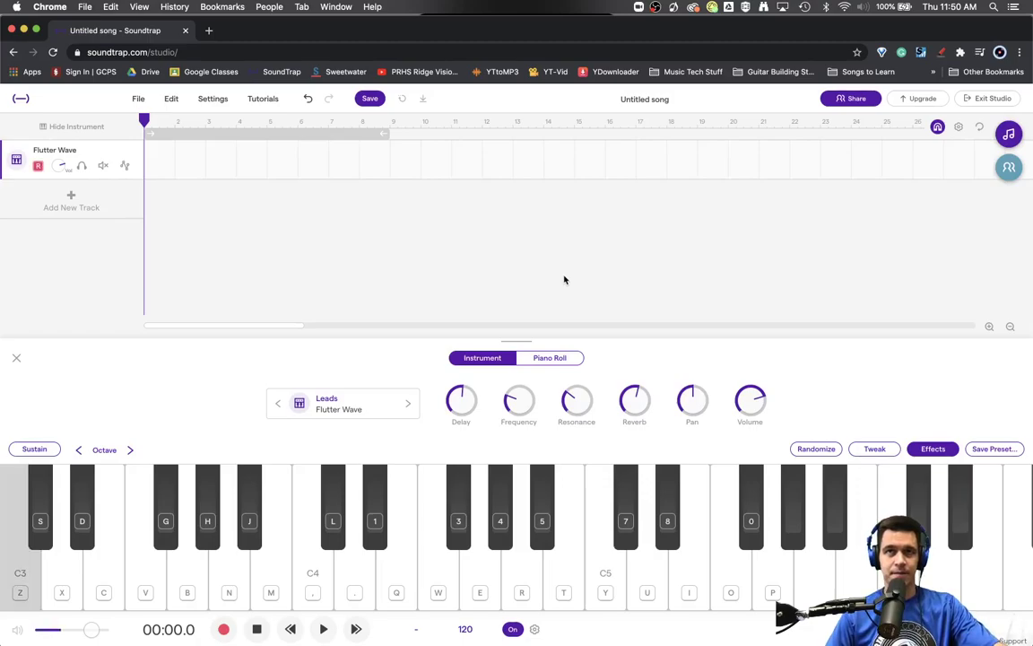
key("x")
key("c")
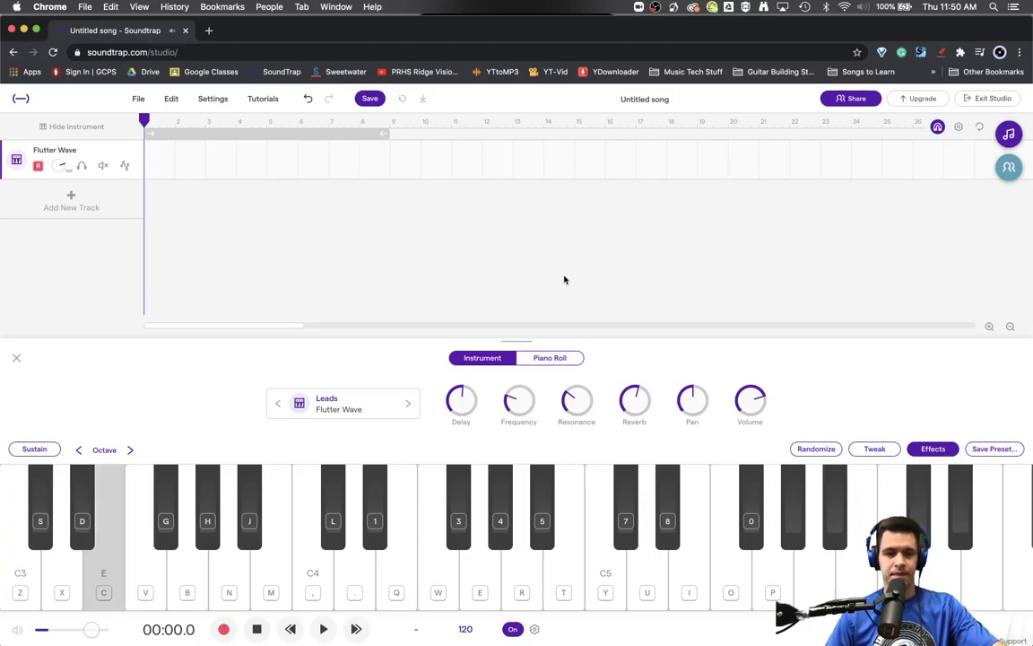
key("x")
key("z")
key("x")
key("c")
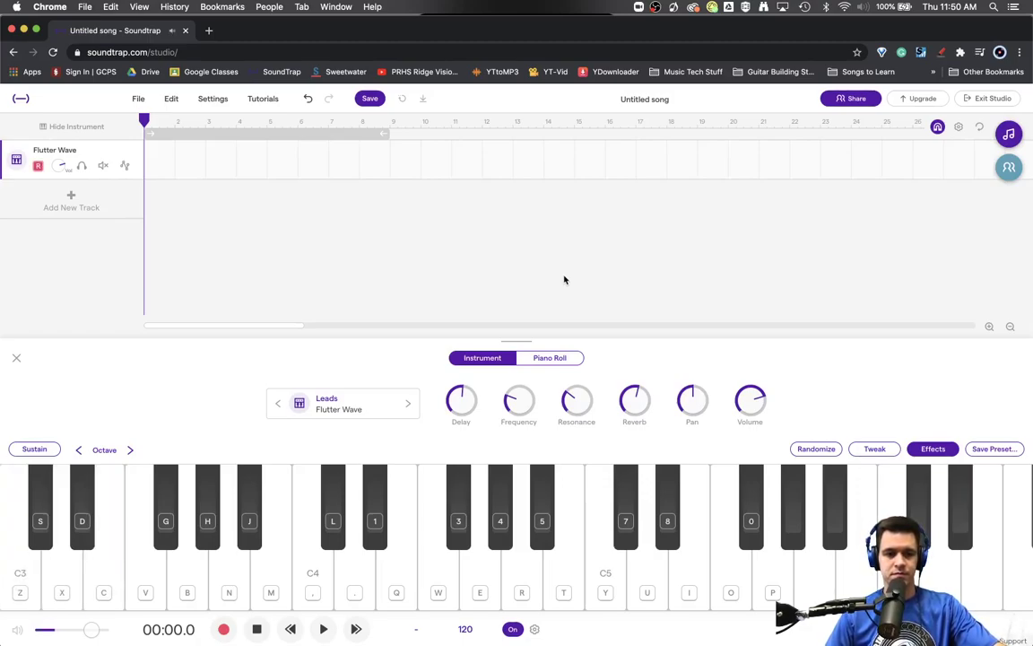
key("x")
key("z")
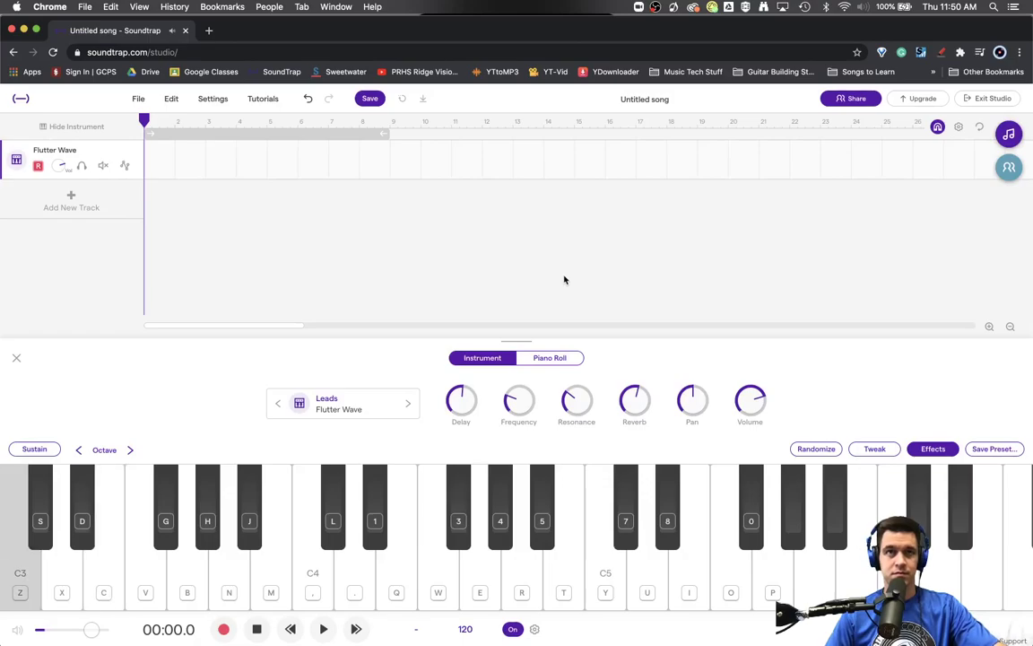
key("z")
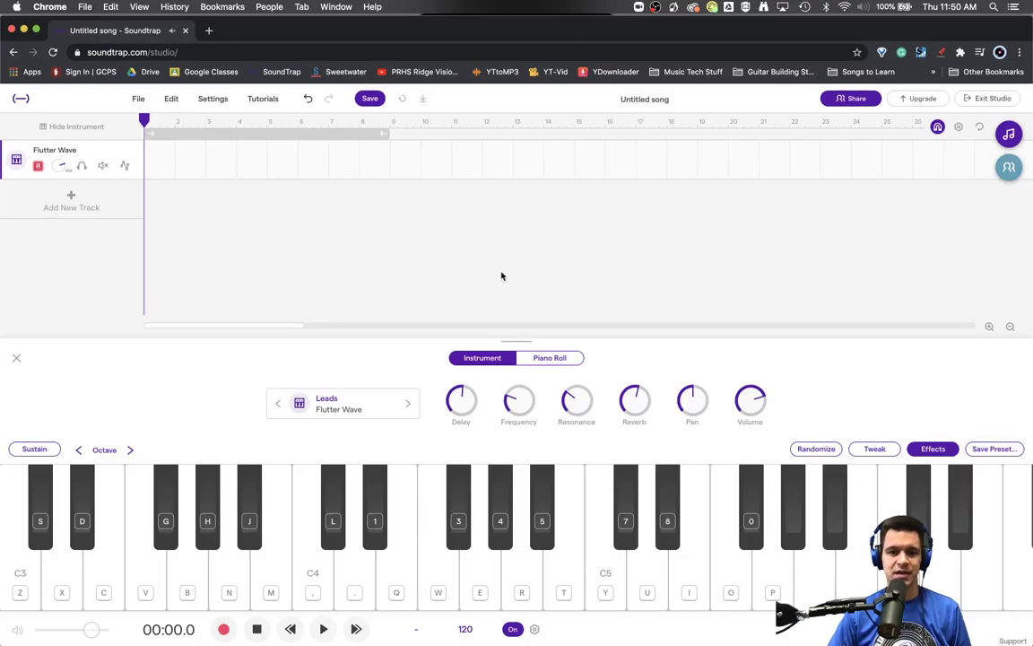
left_click(351, 409)
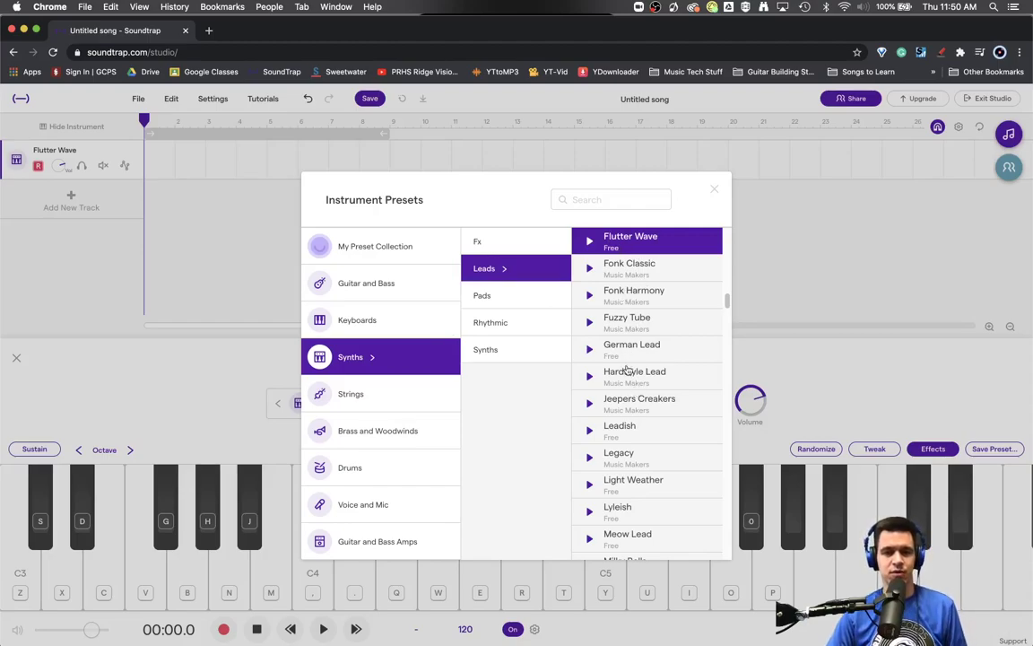
left_click(714, 189)
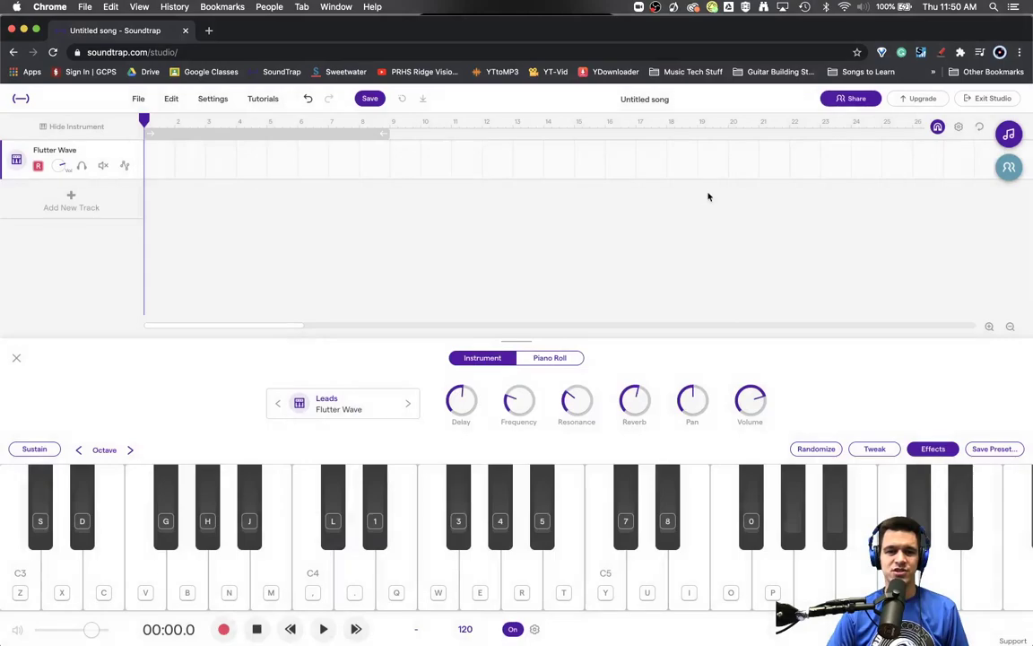
Show the Flutter Wave synth's Tweak controls and push the oscillator Mix slider to maximum
left_click(872, 450)
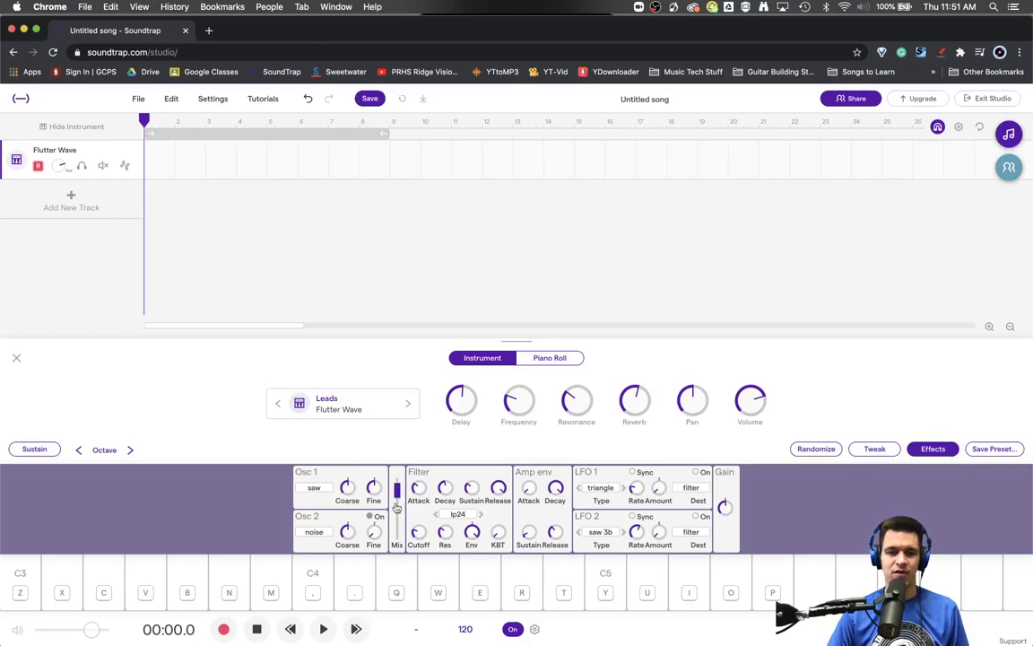
left_click_drag(397, 529, 395, 446)
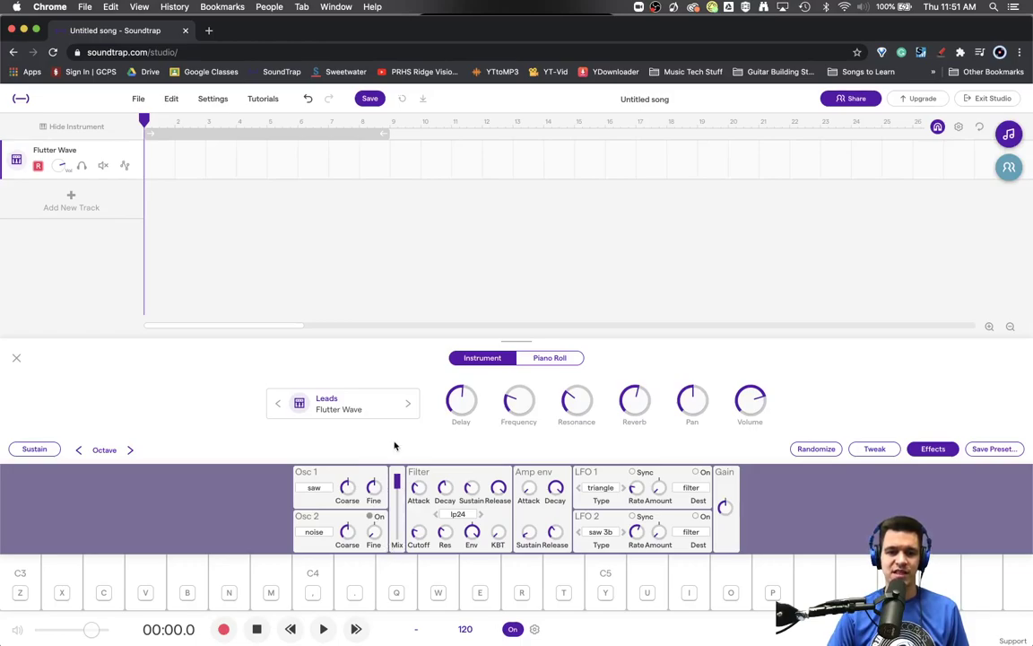
Cycle Osc 1 through saw, triangle, square and sine, testing each, and end on noise
left_click(322, 489)
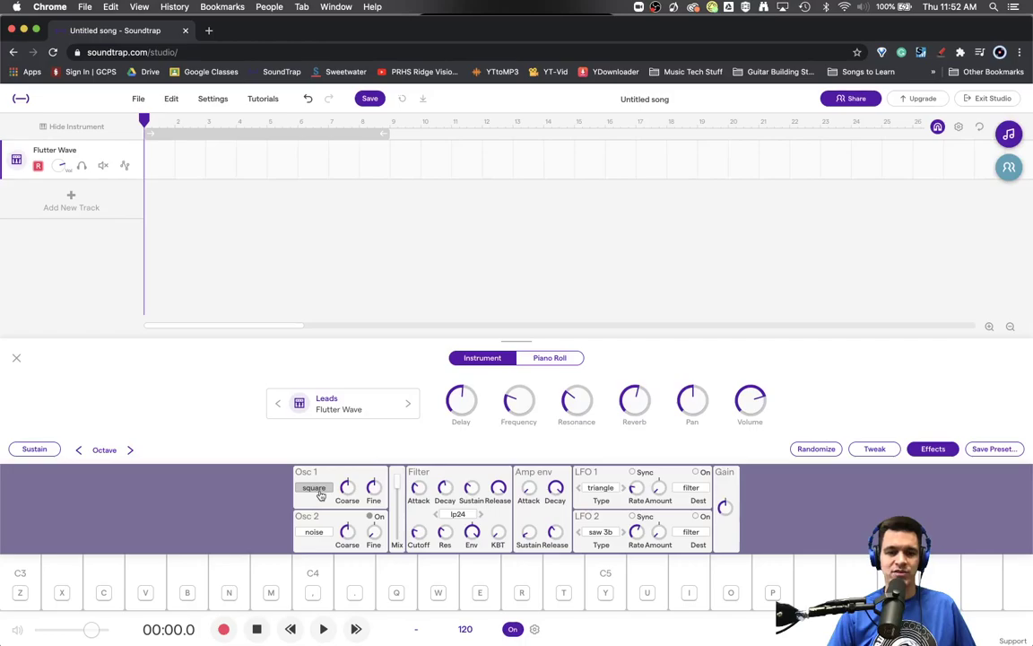
left_click(321, 490)
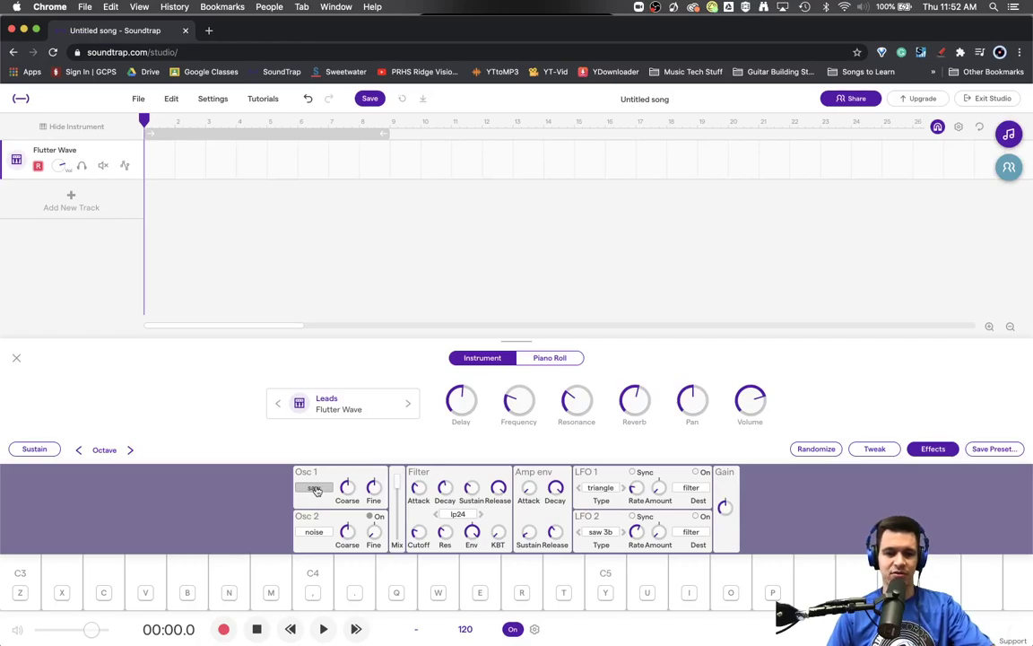
key("z")
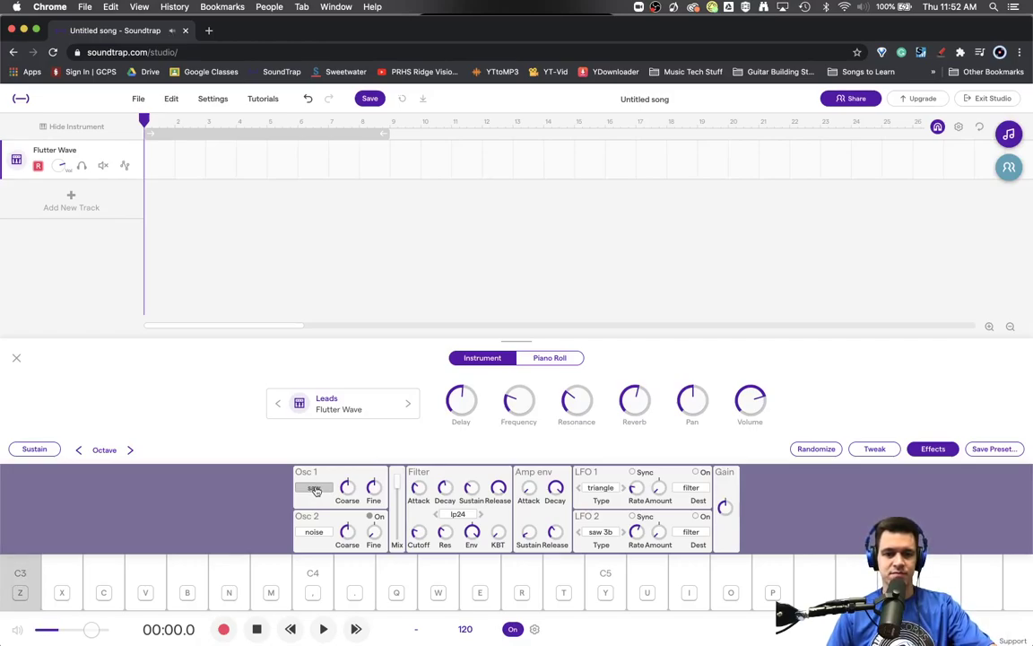
left_click(316, 490)
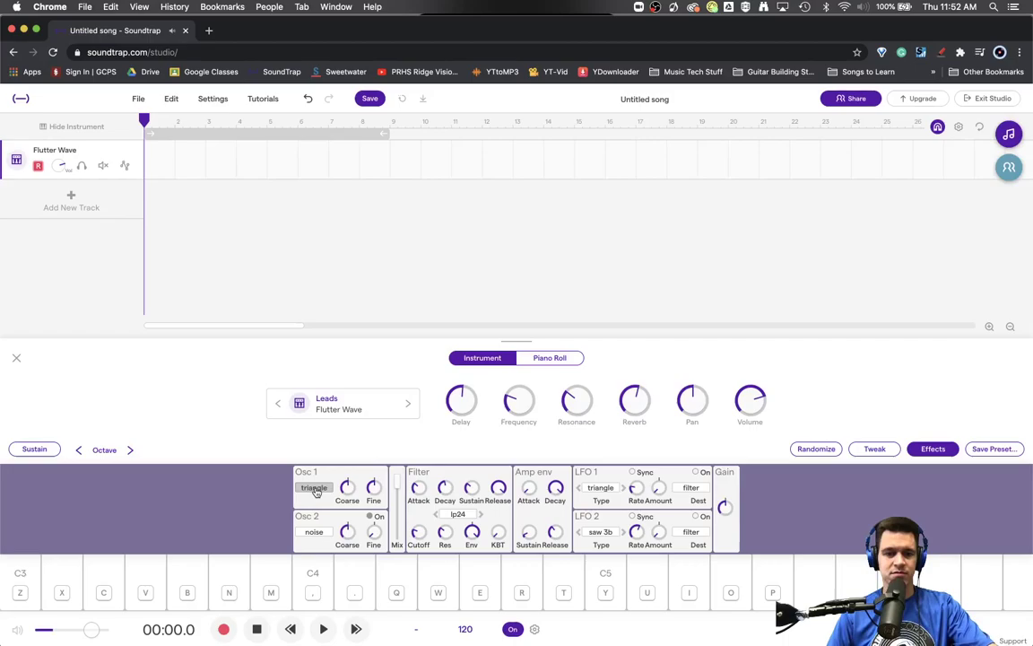
left_click(316, 489)
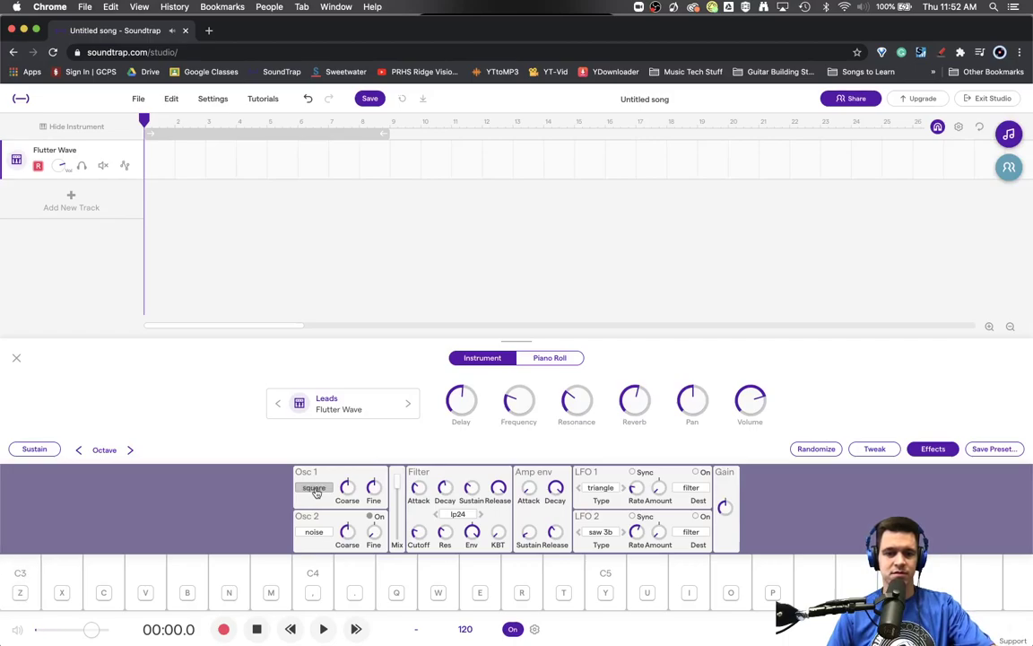
key("z")
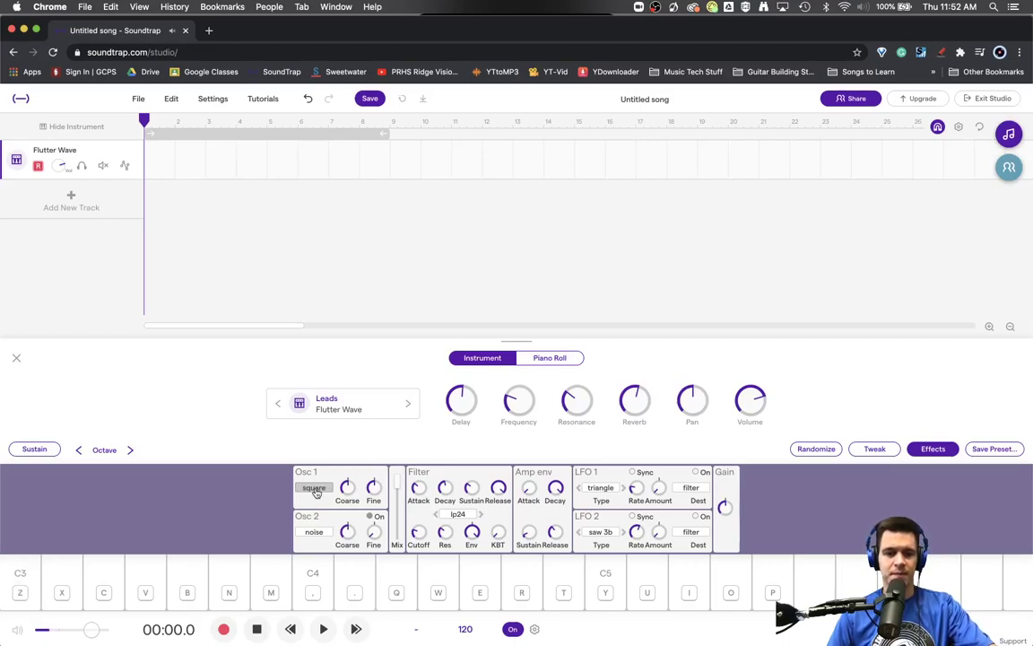
left_click(316, 489)
key("z")
key("z")
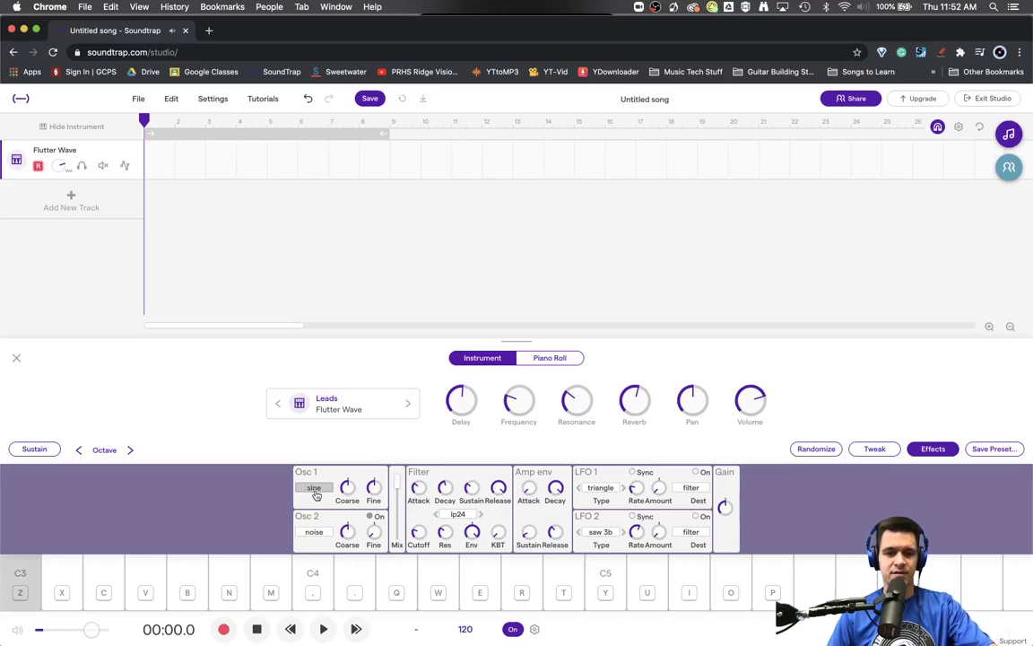
left_click(316, 490)
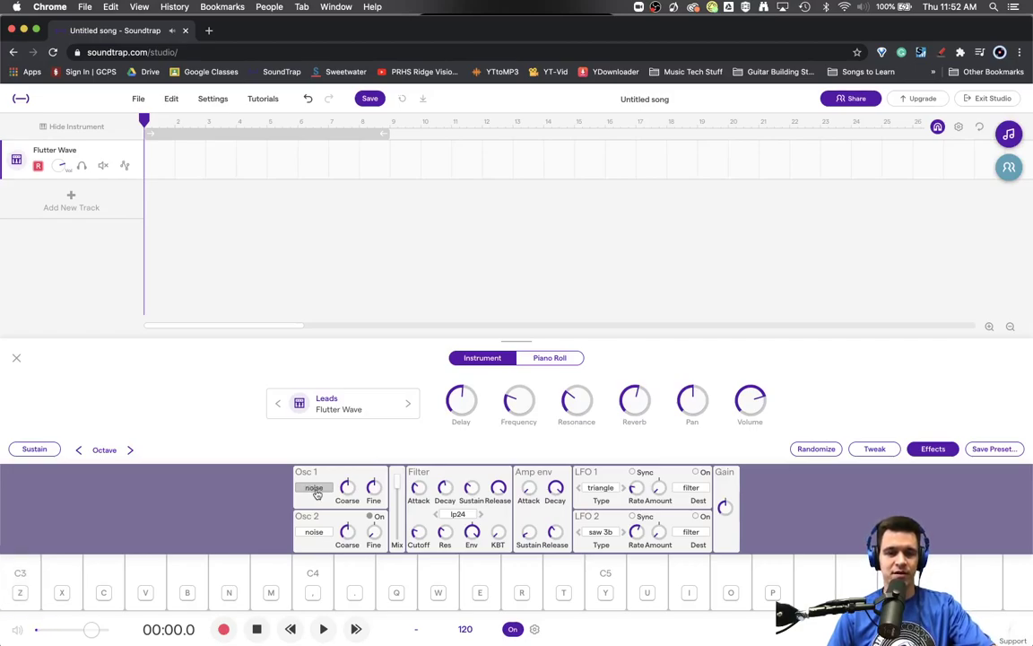
key("z")
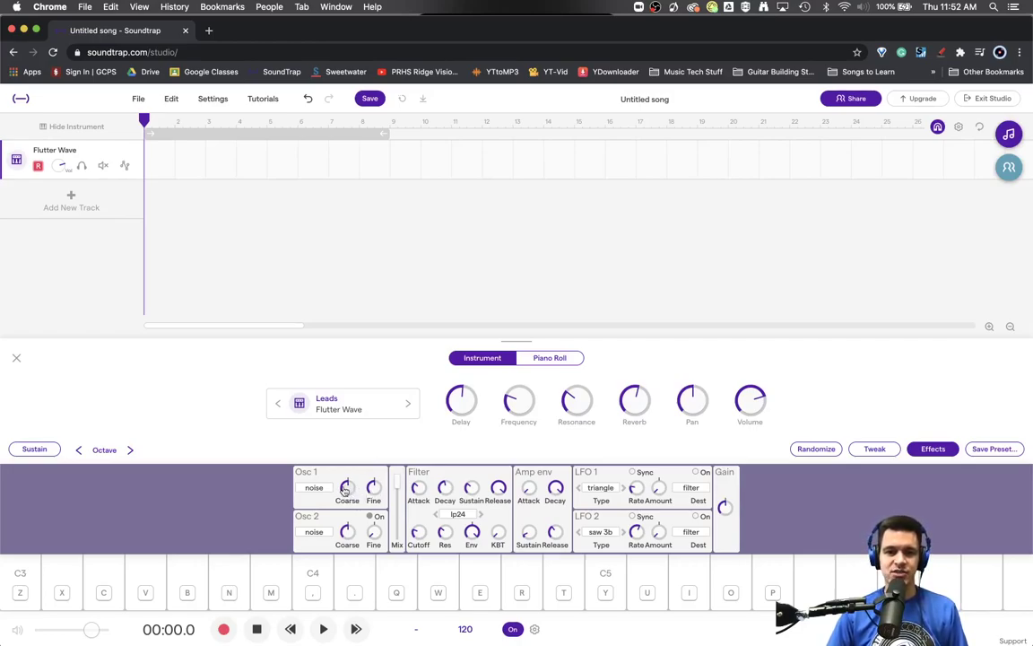
Try Osc 1 coarse tuning at 2 and 0, then settle on 1, testing with C3
left_click_drag(345, 489, 345, 483)
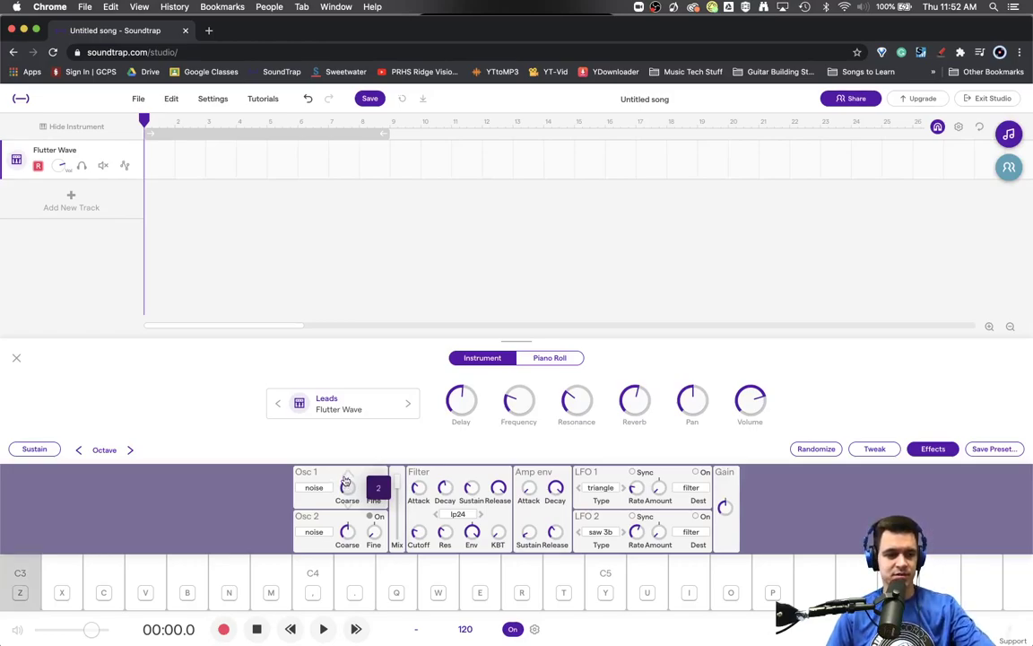
mouse_move(346, 482)
left_mouse_down()
mouse_move(344, 490)
mouse_move(336, 433)
mouse_move(332, 482)
left_mouse_up()
key("z")
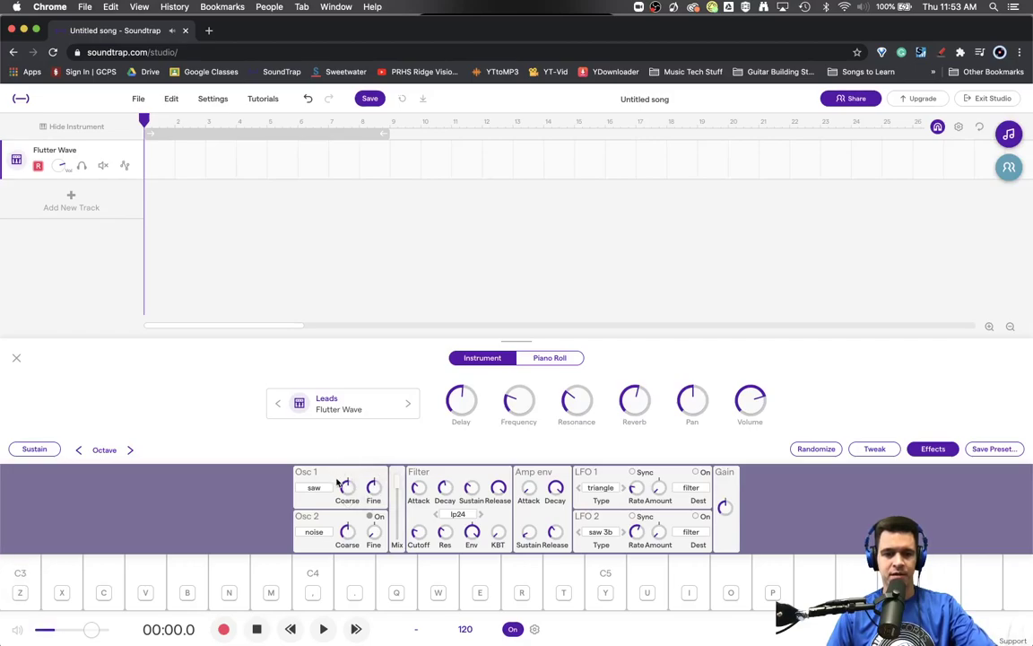
left_click_drag(347, 487, 298, 610)
left_click_drag(321, 567, 256, 408)
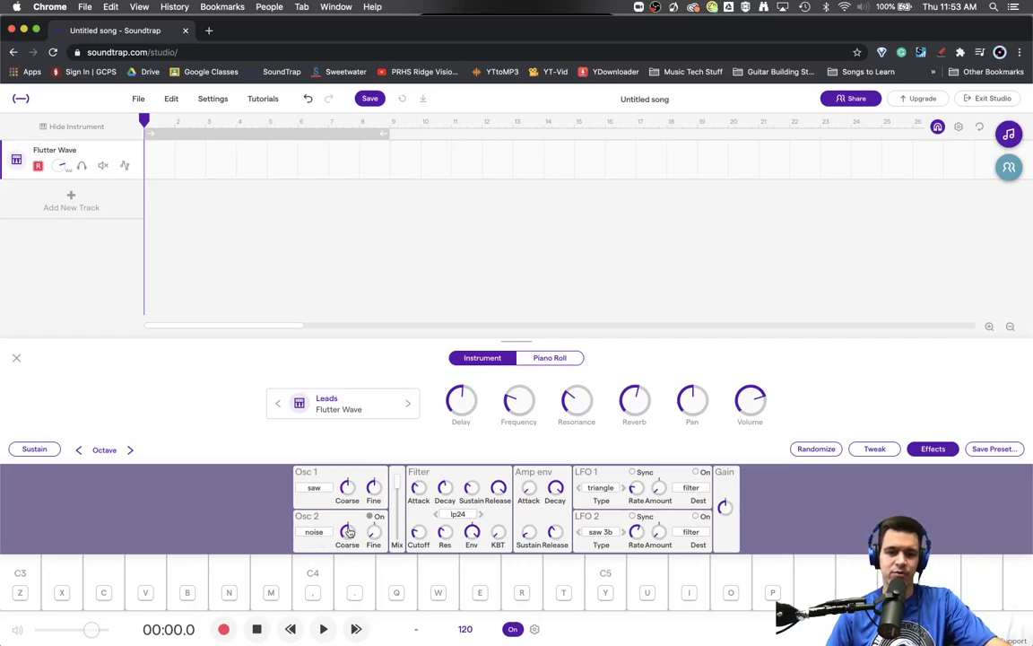
Lower the oscillator Mix slider in two stages, playing a test note after each
left_click(398, 499)
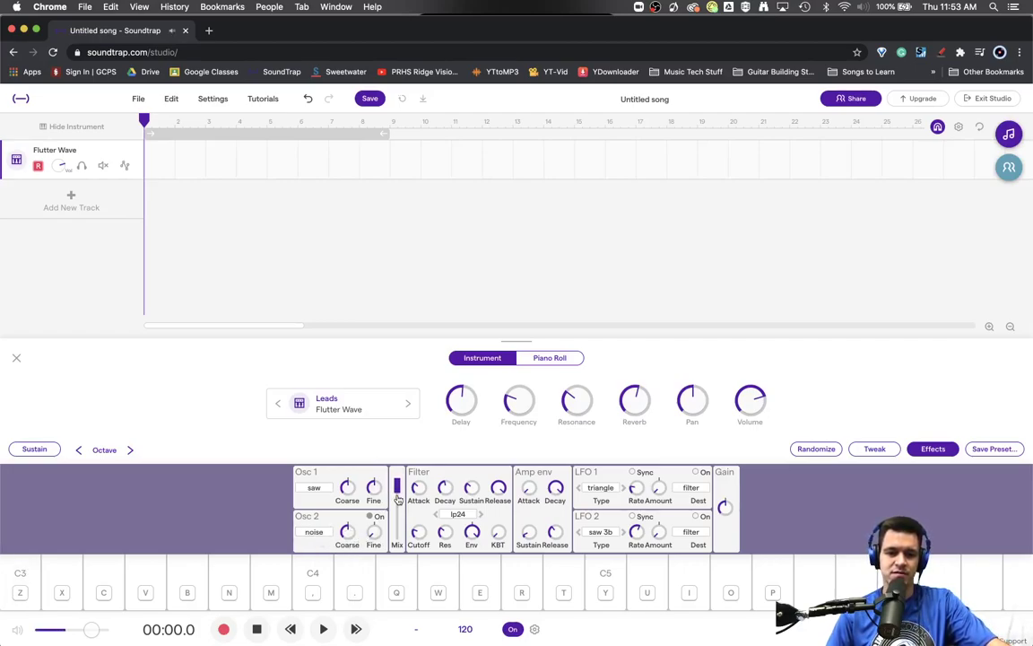
left_click_drag(398, 499, 392, 518)
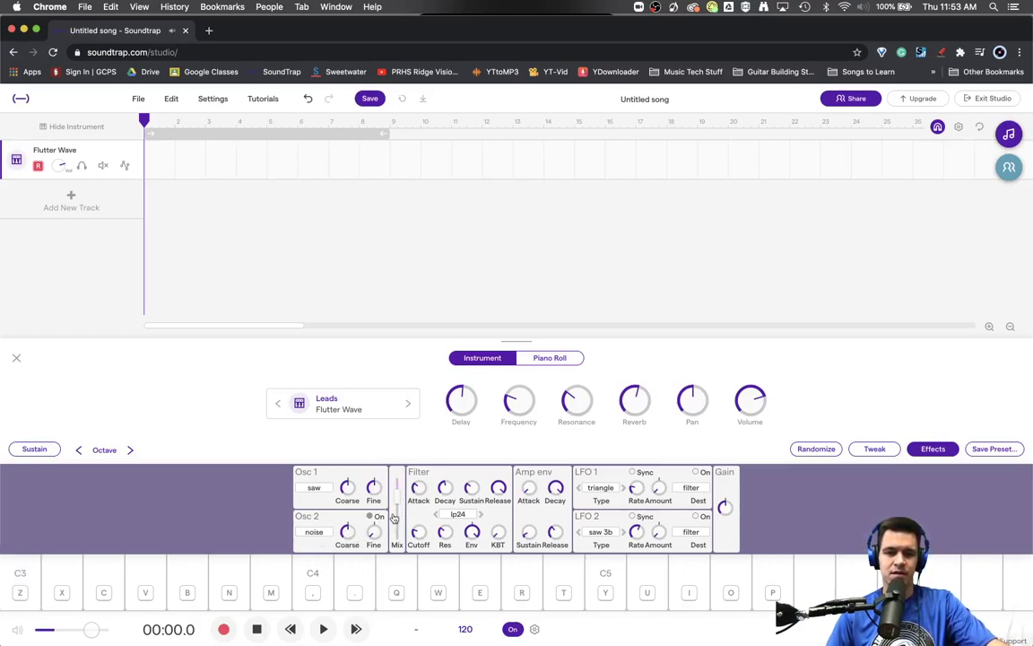
key("z")
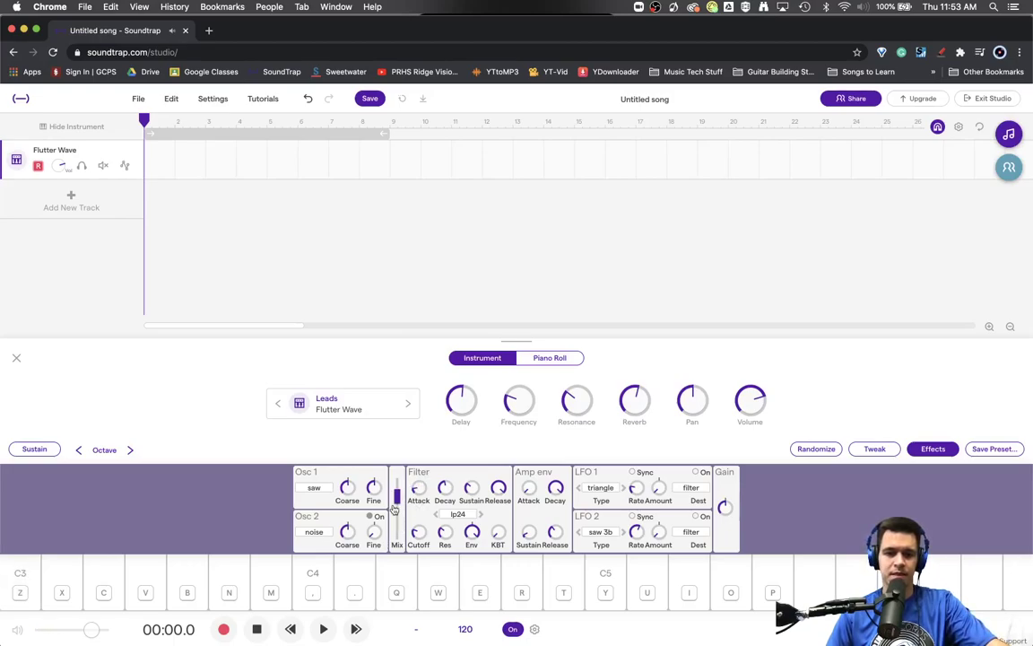
left_click_drag(393, 509, 395, 529)
key("z")
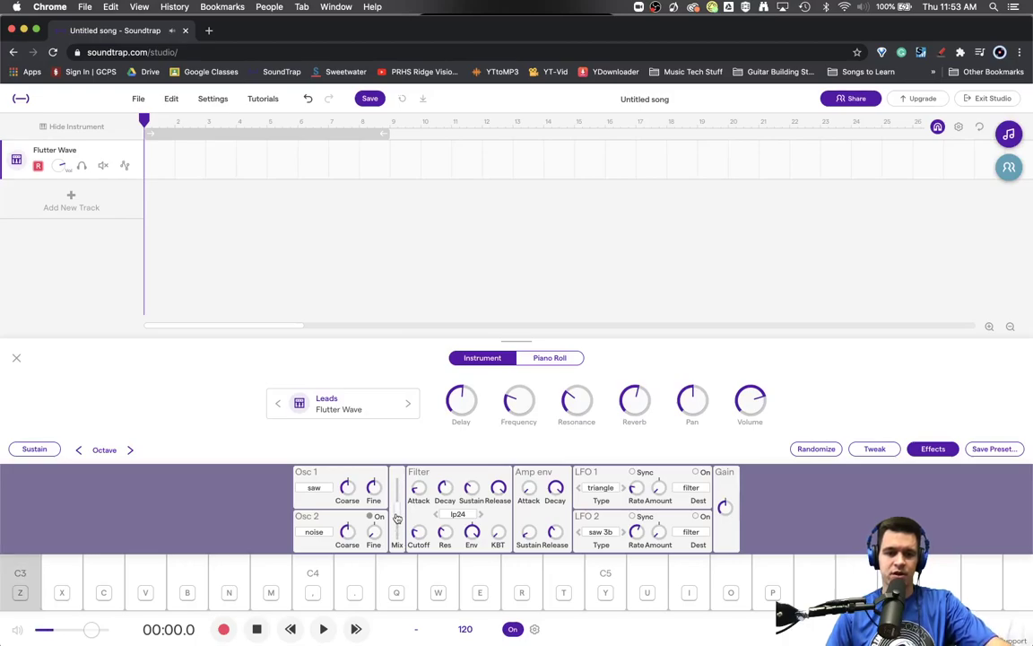
Change Osc 2 from noise to a square wave and audition it with C3 notes
left_click(315, 533)
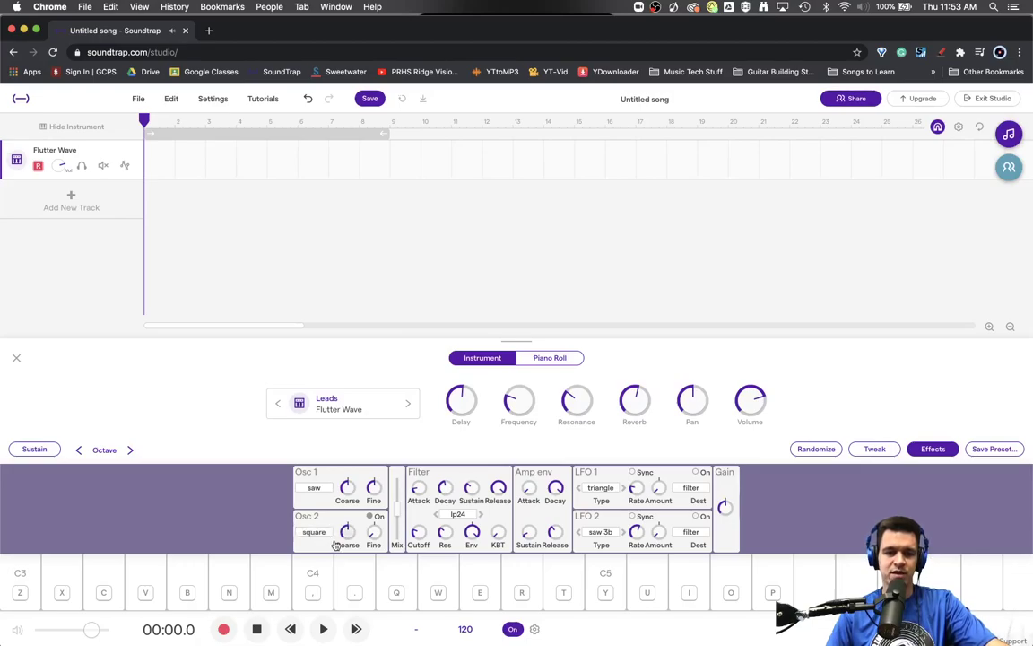
key("z")
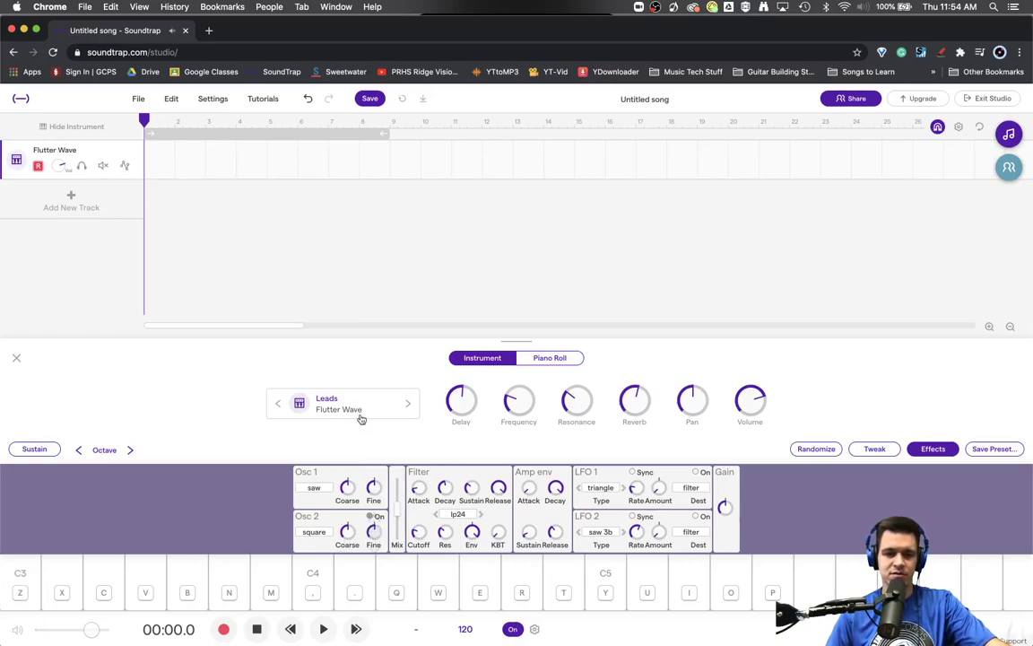
key("z")
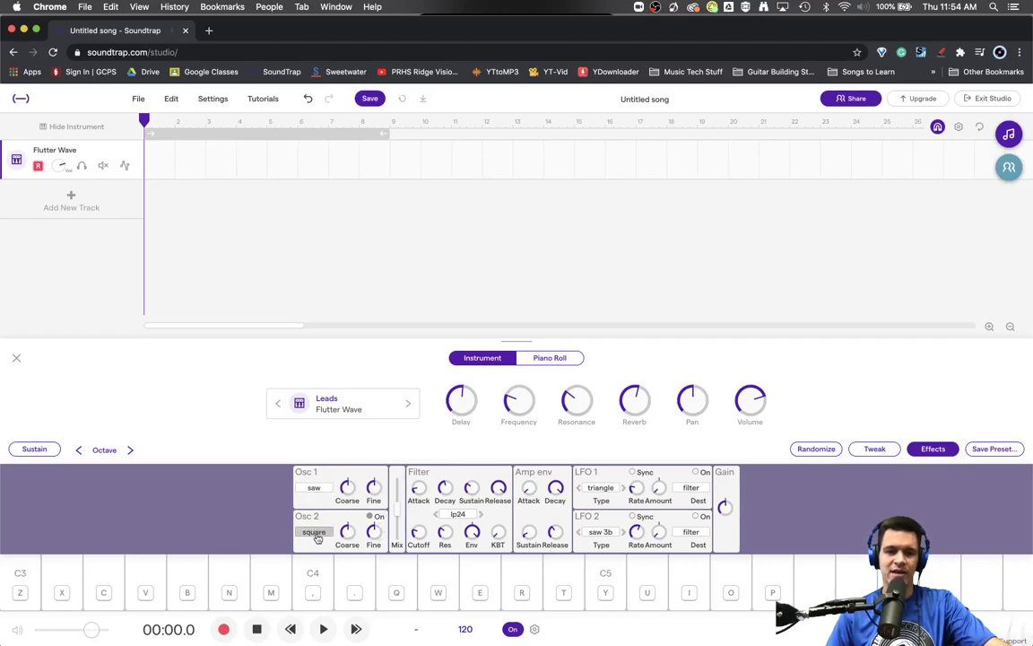
key("z")
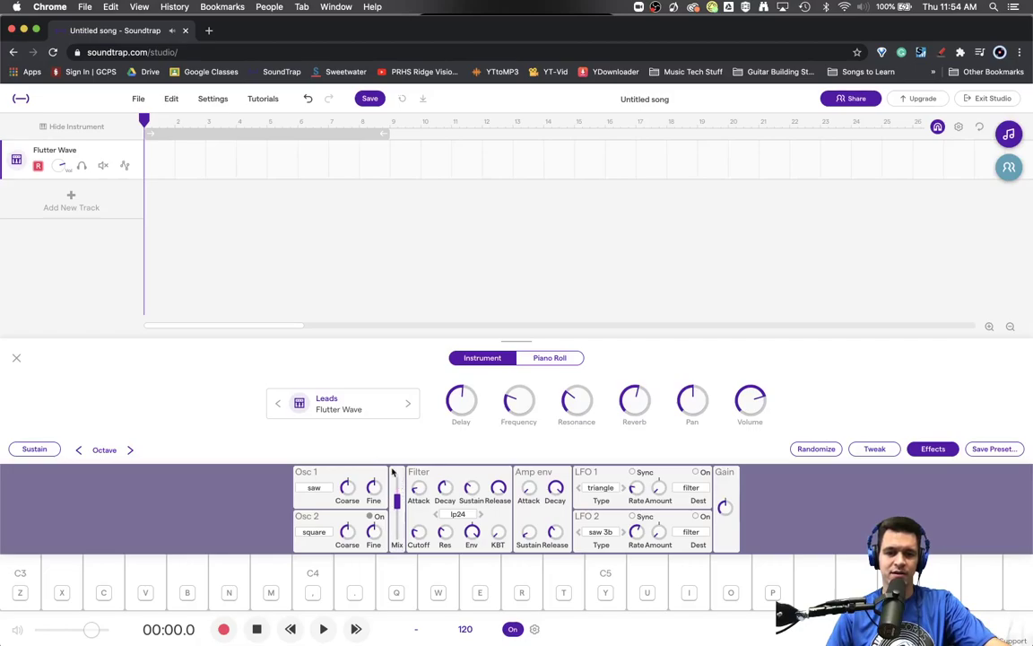
Switch Osc 2 to a sine wave and raise its coarse tuning to 5, testing each change
key("z")
key("z")
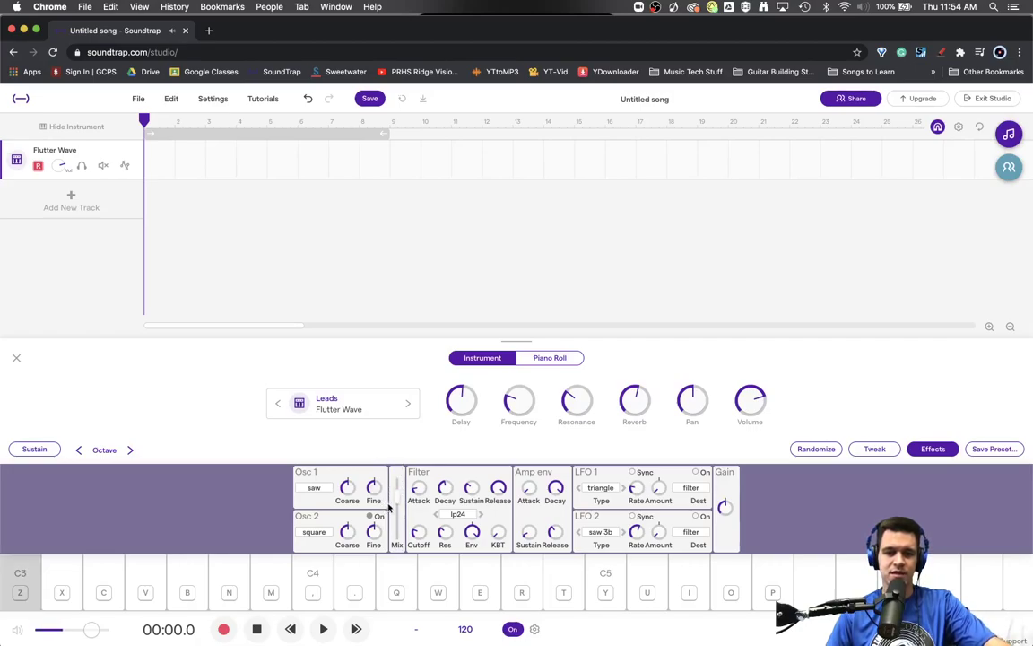
left_click(324, 534)
key("z")
key("z")
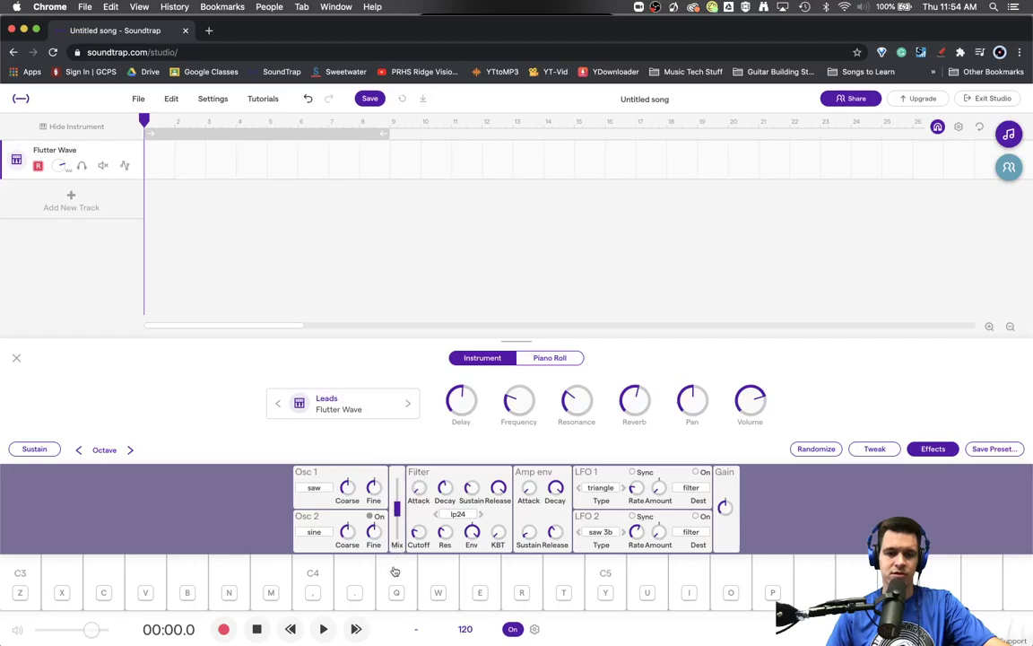
key("z")
key("z")
key("z")
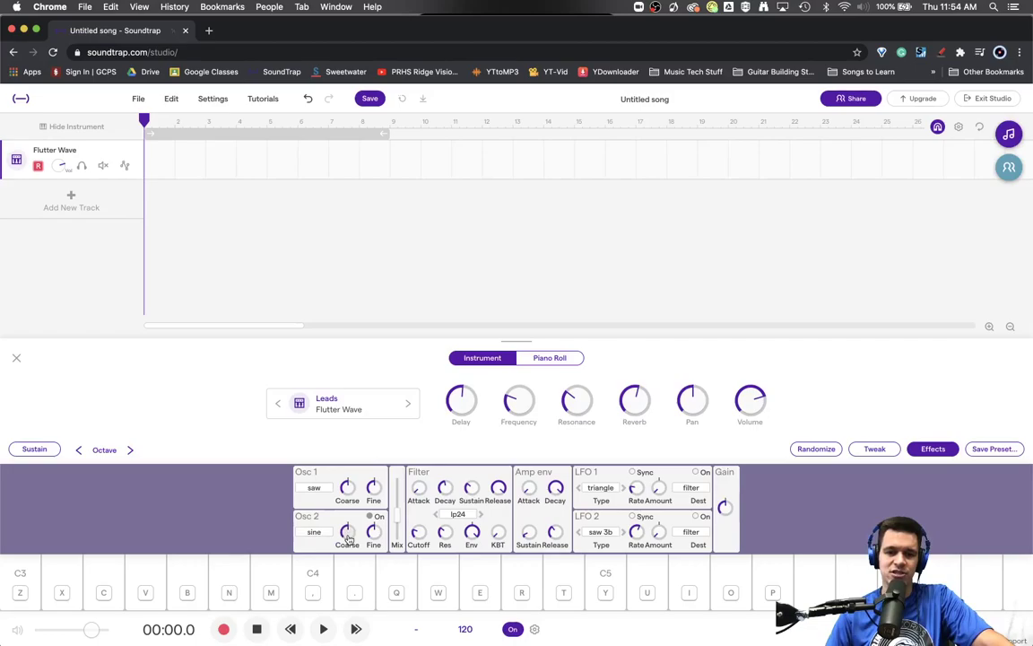
left_click_drag(348, 537, 324, 467)
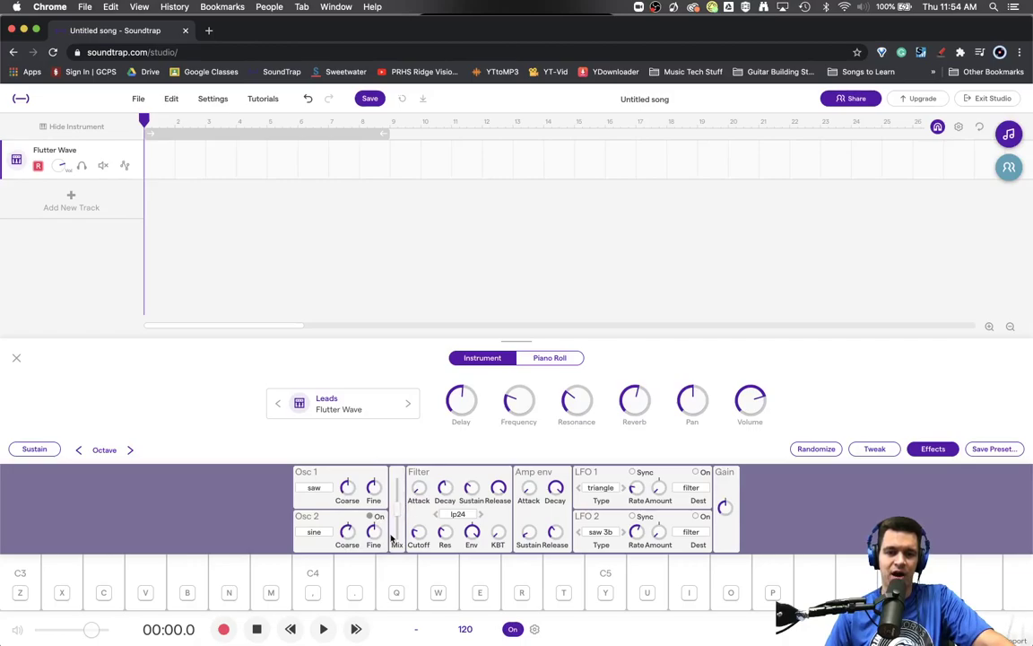
key("z")
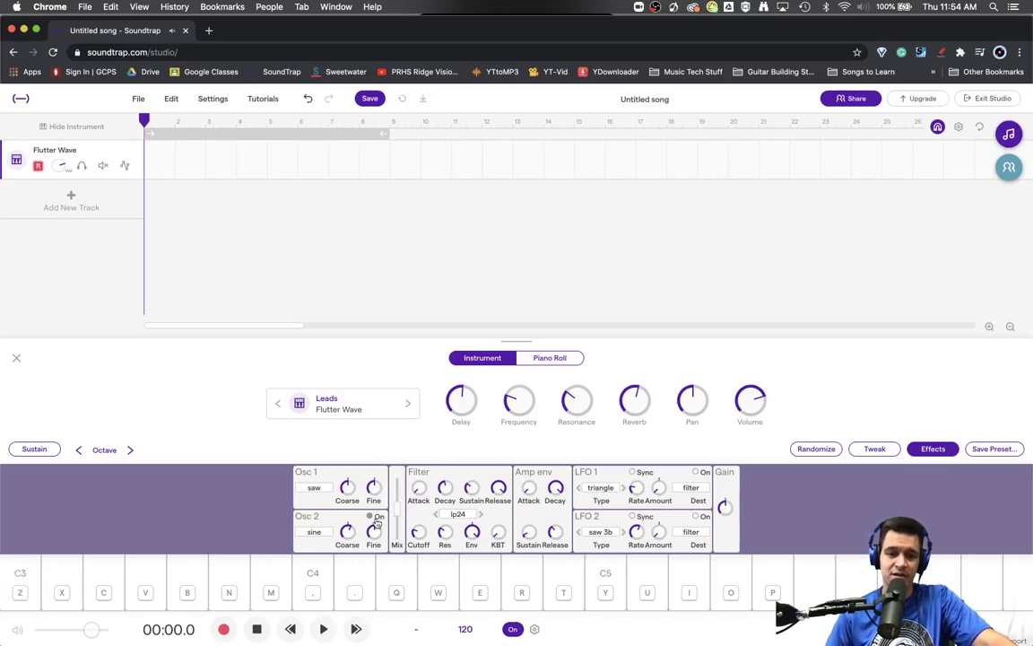
Raise Osc 2 fine tuning to about 10 and audition it with C3 notes
left_click_drag(374, 531, 346, 505)
key("z")
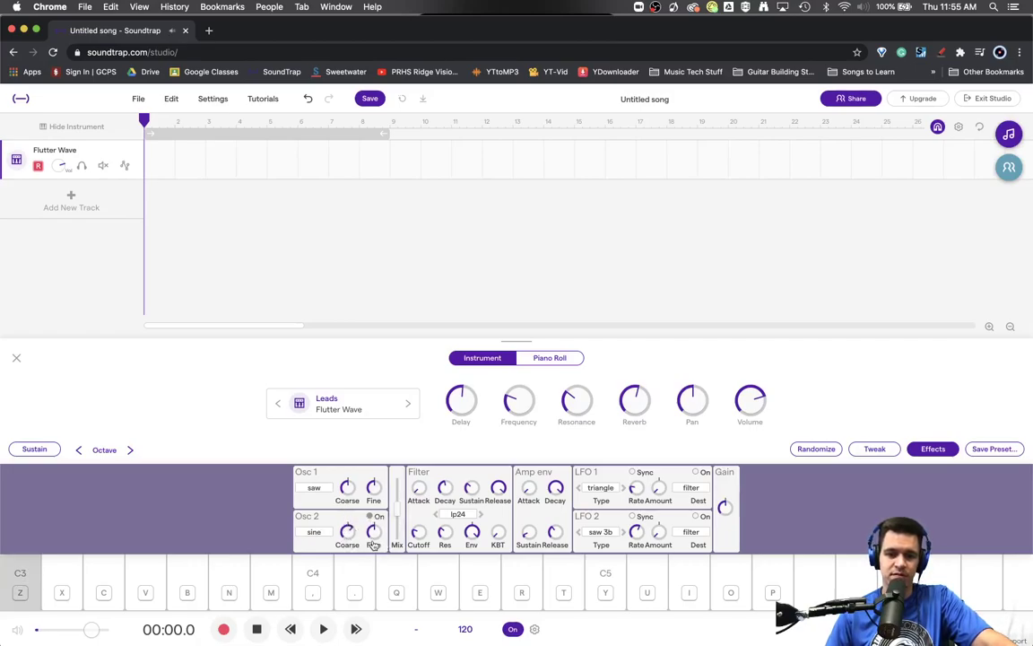
key("z")
Drop Osc 2 coarse tuning to -12 and nudge the oscillator mix up, testing each
left_click_drag(349, 535, 341, 562)
key("z")
key("z")
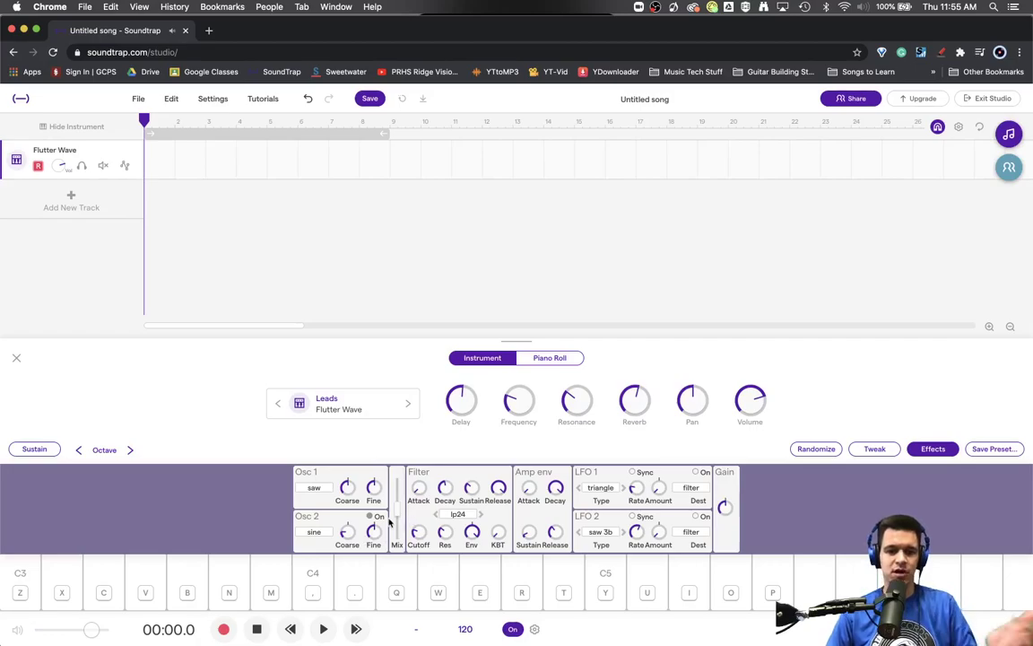
left_click_drag(396, 514, 397, 533)
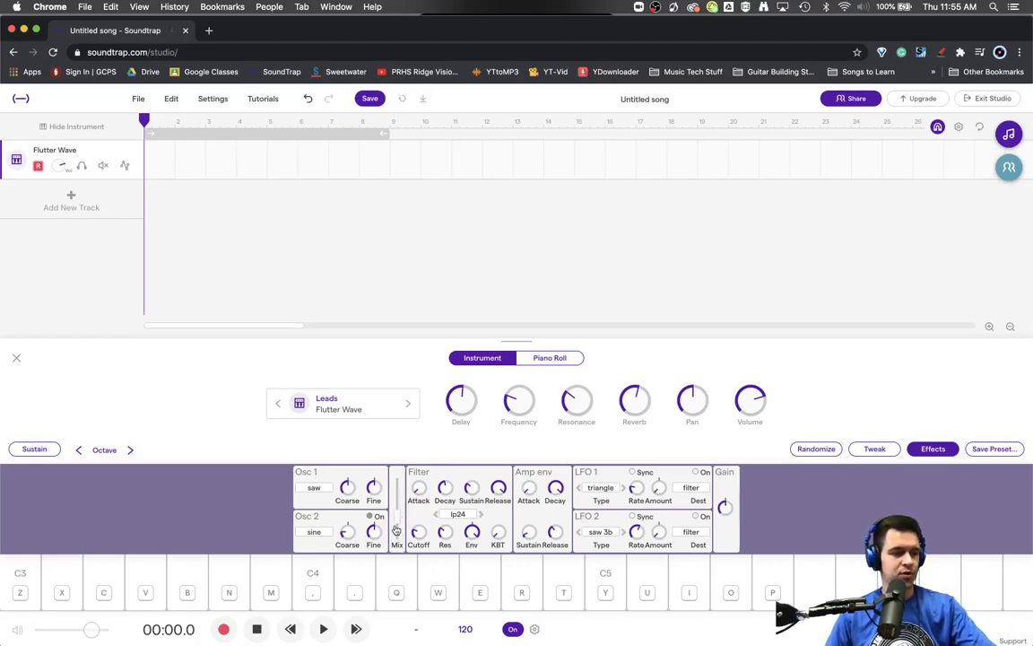
key("z")
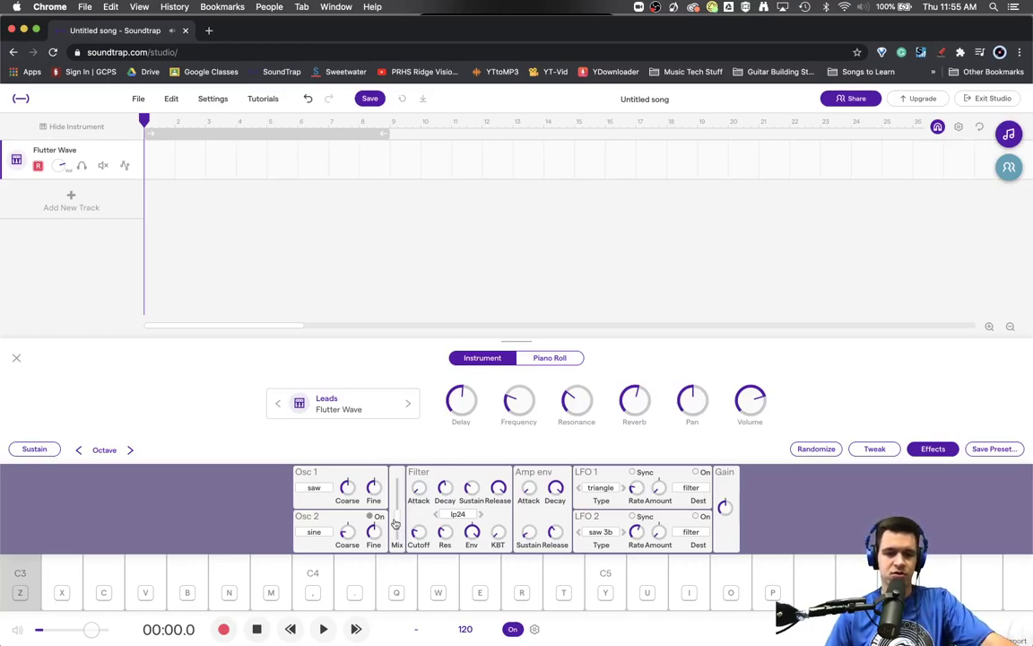